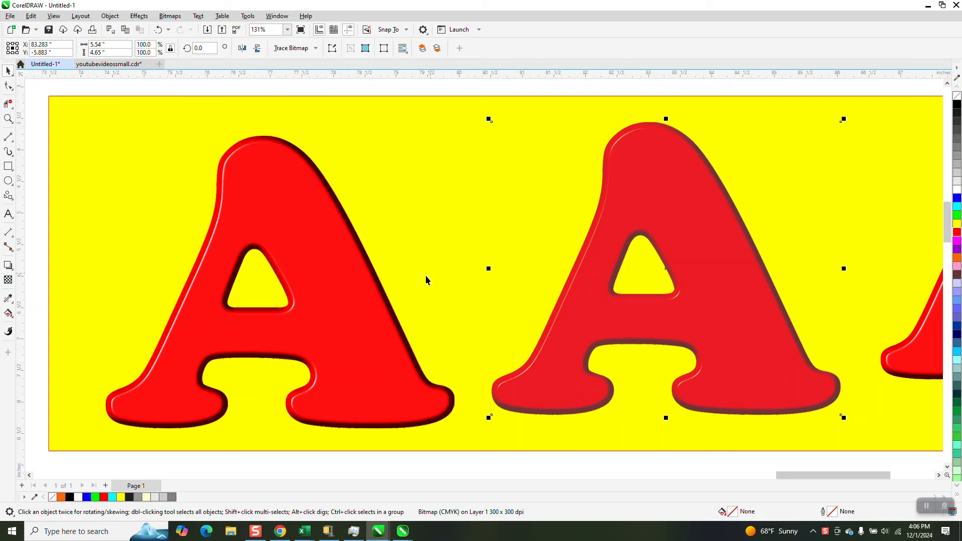
Open the Plastic texture effect for the flat red letter A below the yellow rectangle, keeping the letter in view
{"action": "scroll", "coordinate": [324, 279], "scroll_direction": "down", "scroll_amount": 1}
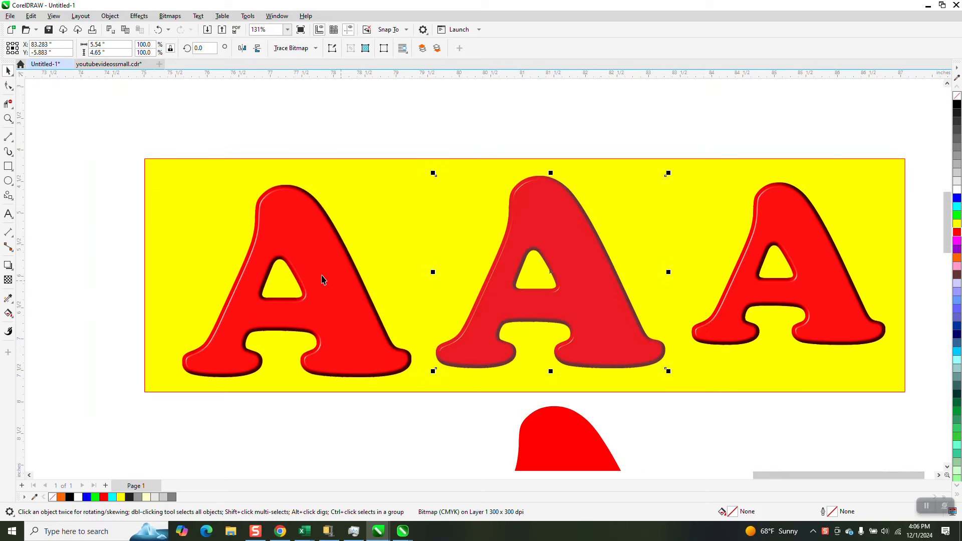
{"action": "scroll", "coordinate": [593, 225], "scroll_direction": "down", "scroll_amount": 2}
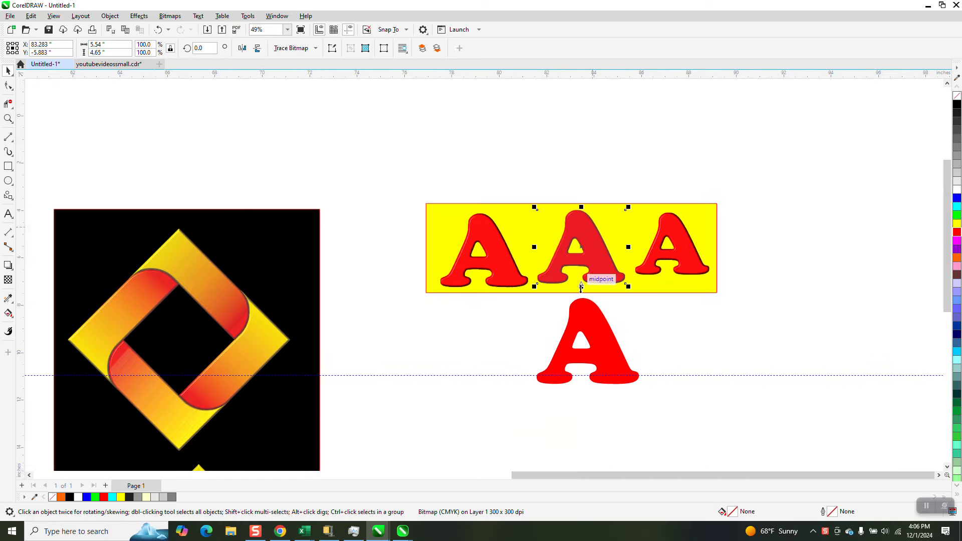
{"action": "left_click", "coordinate": [589, 311]}
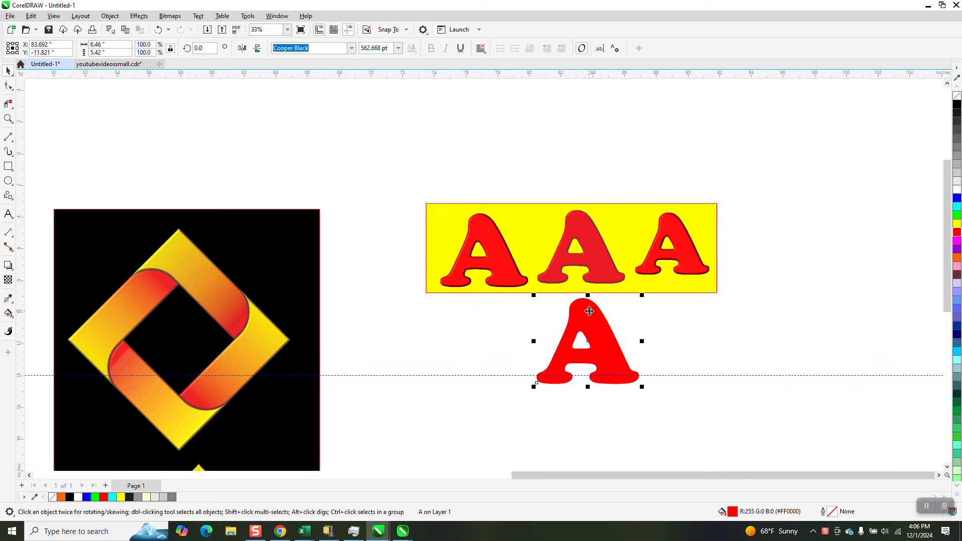
{"action": "left_click", "coordinate": [144, 18]}
{"action": "mouse_move", "coordinate": [169, 135]}
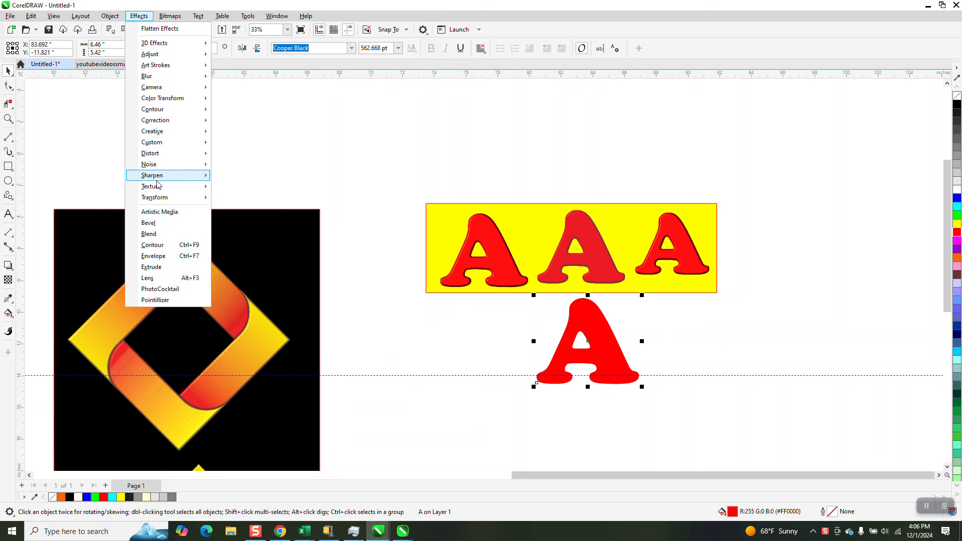
{"action": "mouse_move", "coordinate": [154, 188]}
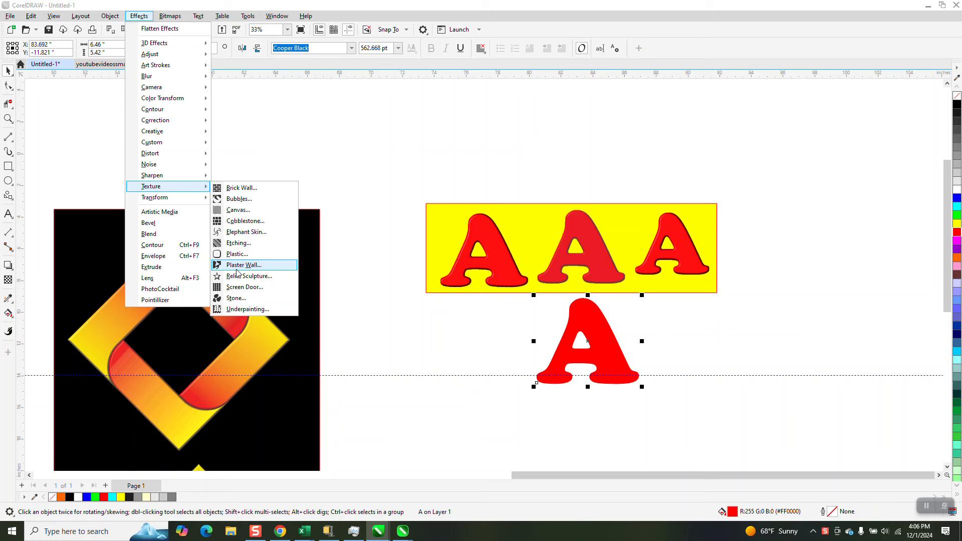
{"action": "left_click", "coordinate": [236, 255]}
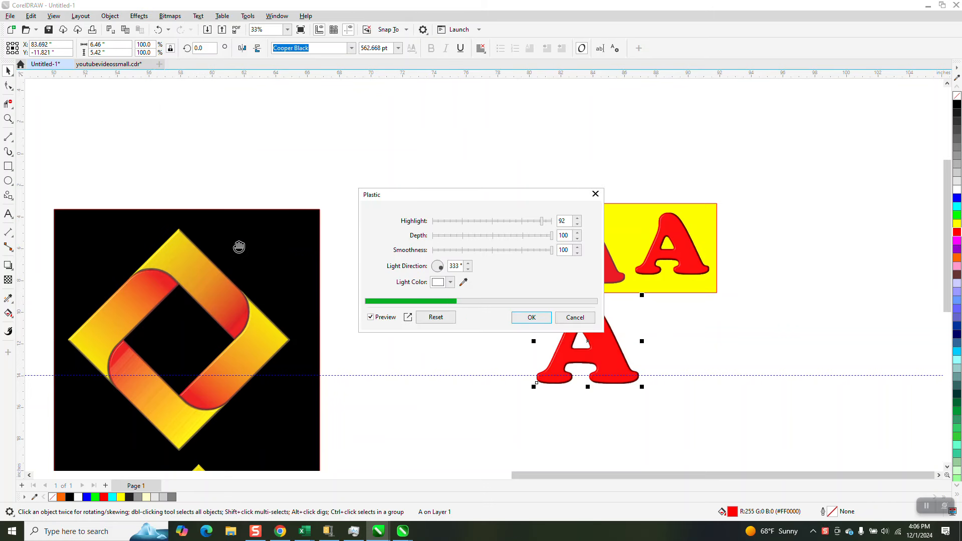
{"action": "left_click_drag", "start_coordinate": [538, 195], "coordinate": [834, 257]}
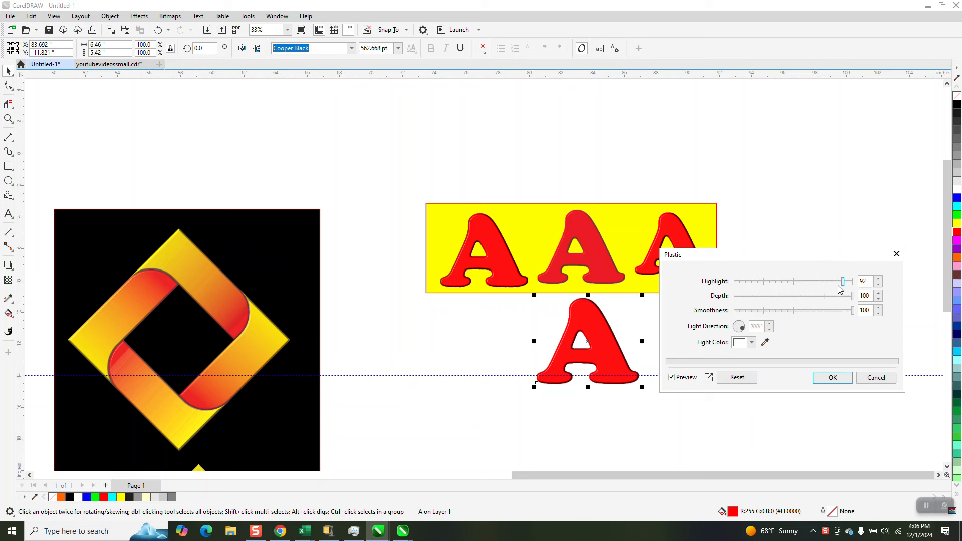
Set the Plastic effect's Highlight to 88 and apply it to the red letter A
{"action": "left_click_drag", "start_coordinate": [845, 282], "coordinate": [854, 282]}
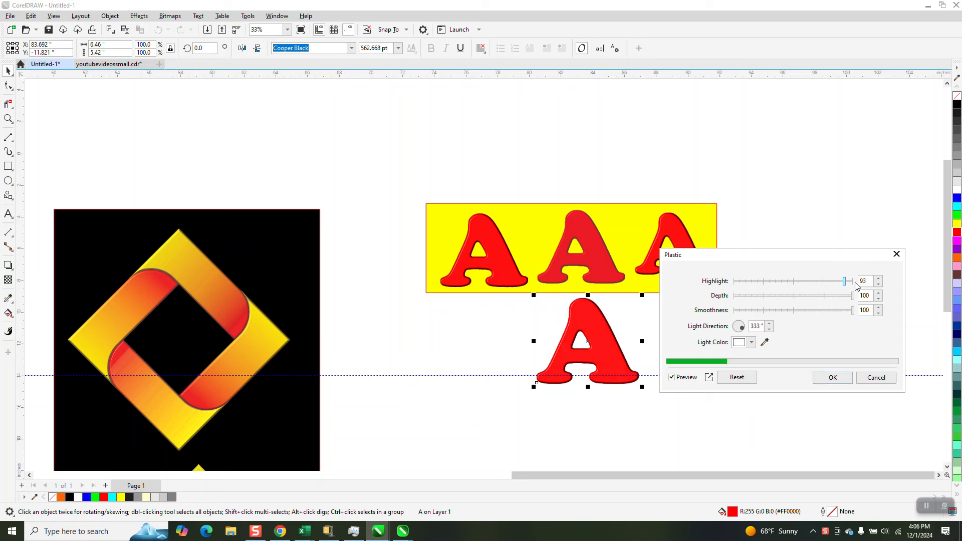
{"action": "left_click", "coordinate": [856, 283]}
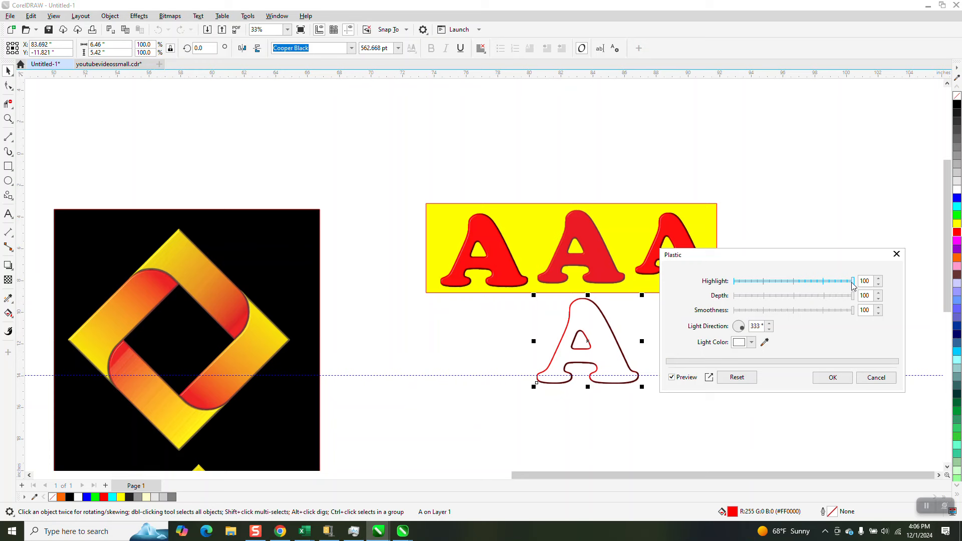
{"action": "left_click_drag", "start_coordinate": [839, 284], "coordinate": [839, 285]}
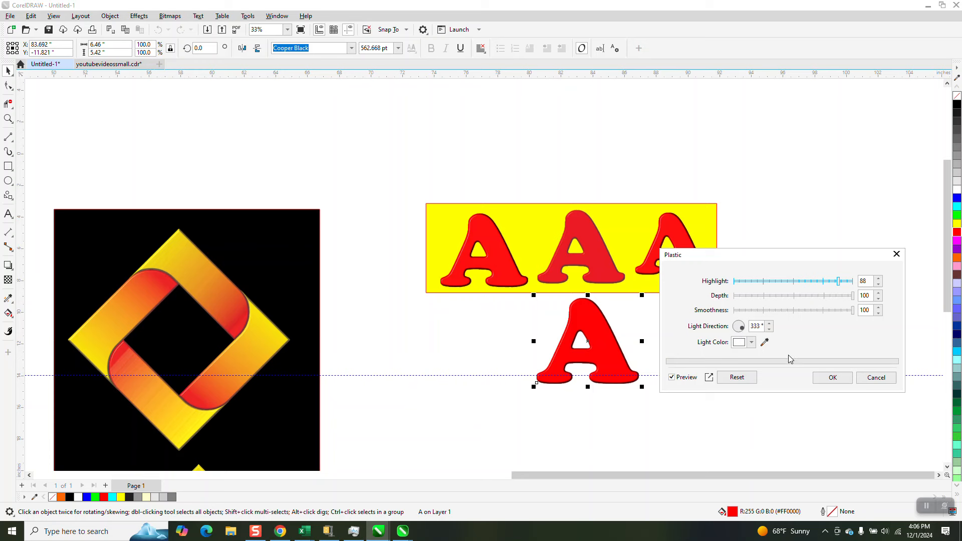
{"action": "left_click", "coordinate": [831, 378]}
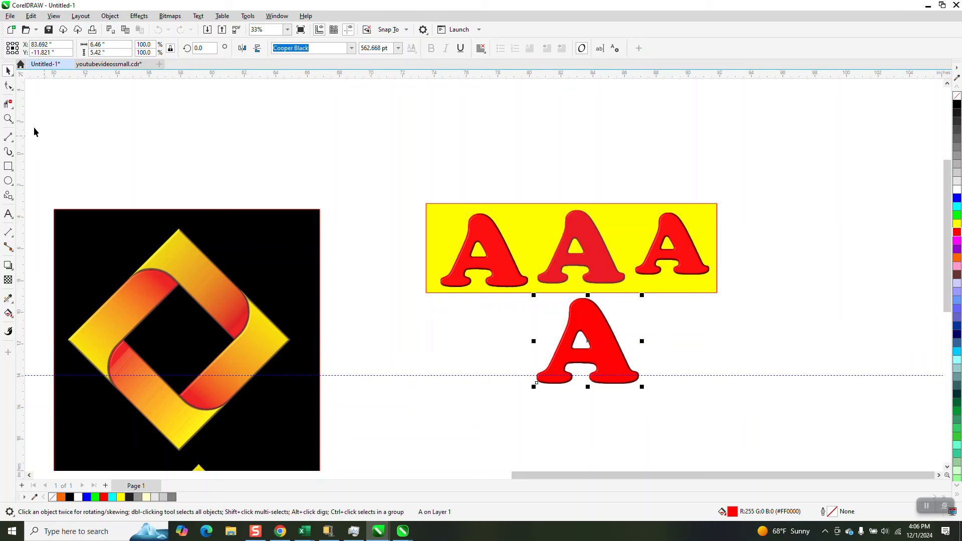
Examine the highlights and dark edges of the plastic-textured A up close, including its triangular opening
{"action": "key", "text": "z"}
{"action": "left_click_drag", "start_coordinate": [525, 301], "coordinate": [673, 424]}
{"action": "left_click_drag", "start_coordinate": [339, 159], "coordinate": [503, 256]}
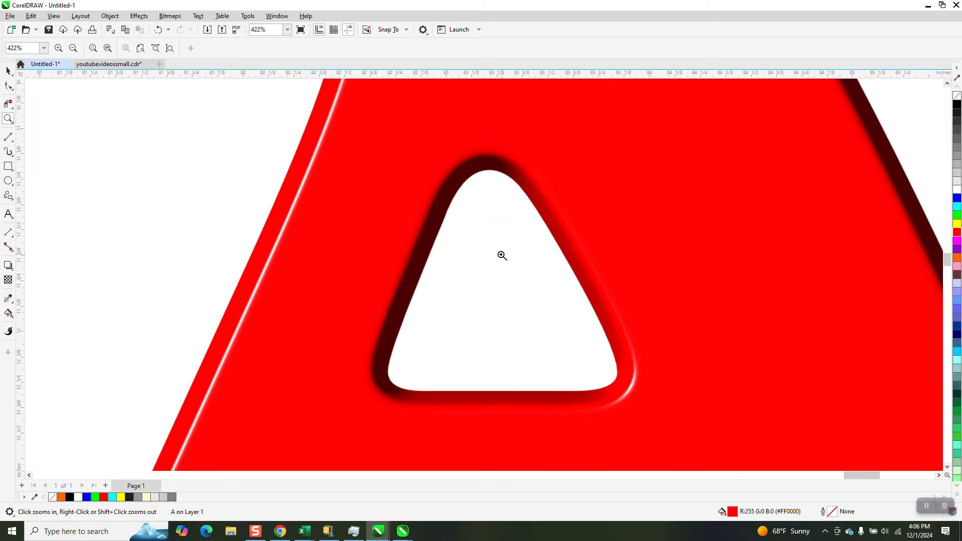
{"action": "right_click", "coordinate": [493, 254]}
{"action": "right_click", "coordinate": [483, 253]}
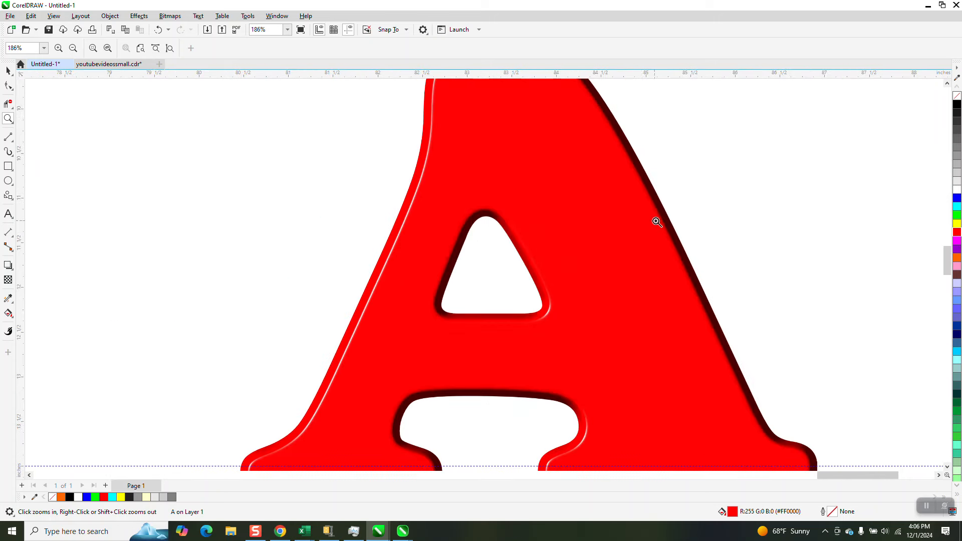
{"action": "right_click", "coordinate": [424, 200]}
{"action": "right_click", "coordinate": [423, 201]}
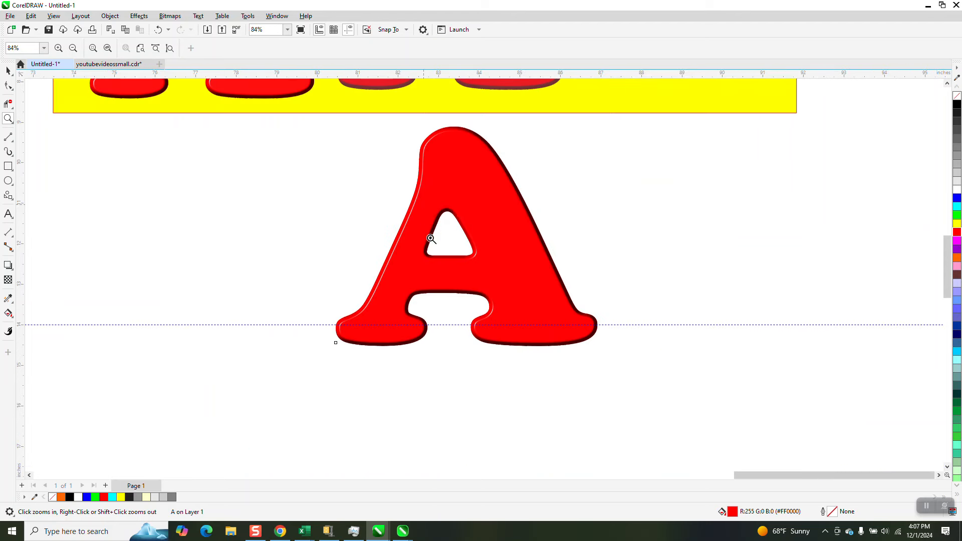
{"action": "right_click", "coordinate": [422, 229]}
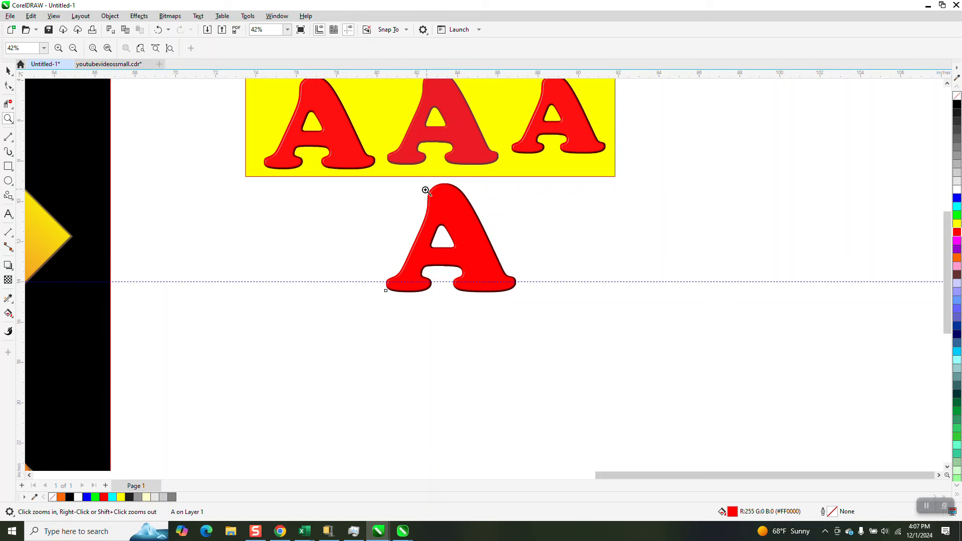
Duplicate the plastic-textured A beside the original and reposition the two letters side by side
{"action": "key", "text": "space"}
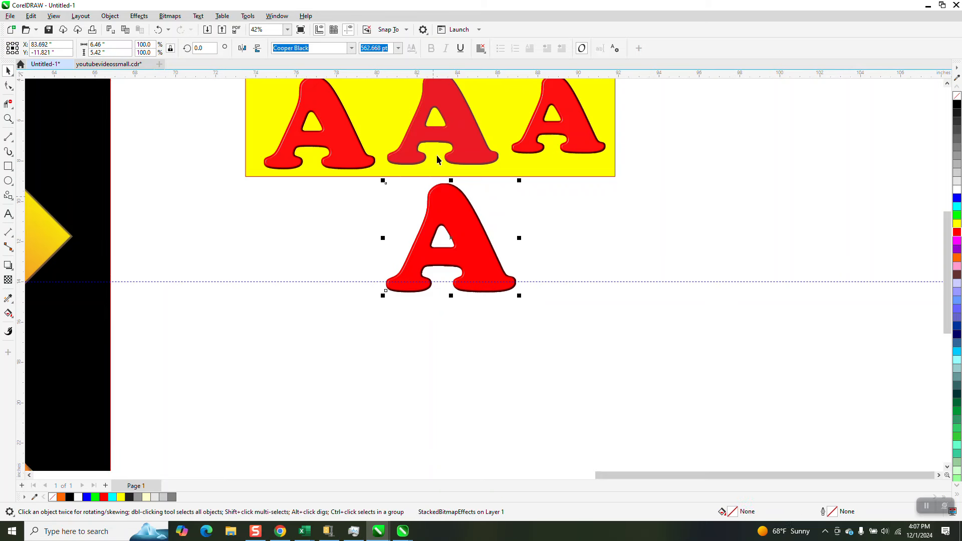
{"action": "left_click_drag", "start_coordinate": [457, 218], "coordinate": [672, 230]}
{"action": "mouse_move", "coordinate": [494, 244]}
{"action": "left_mouse_down"}
{"action": "mouse_move", "coordinate": [387, 257]}
{"action": "mouse_move", "coordinate": [346, 237]}
{"action": "mouse_move", "coordinate": [510, 254]}
{"action": "left_mouse_up"}
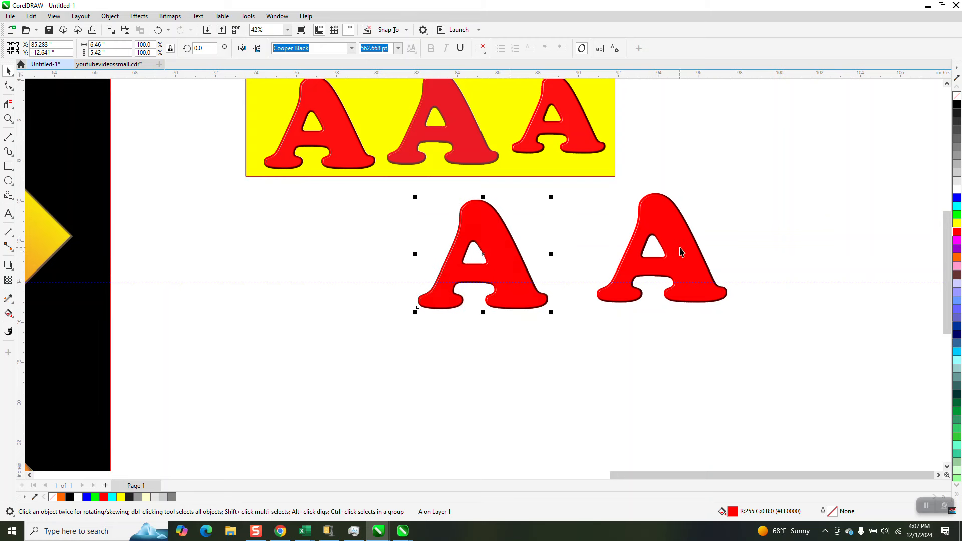
{"action": "mouse_move", "coordinate": [681, 251]}
{"action": "left_mouse_down"}
{"action": "mouse_move", "coordinate": [728, 250]}
{"action": "mouse_move", "coordinate": [665, 256]}
{"action": "left_mouse_up"}
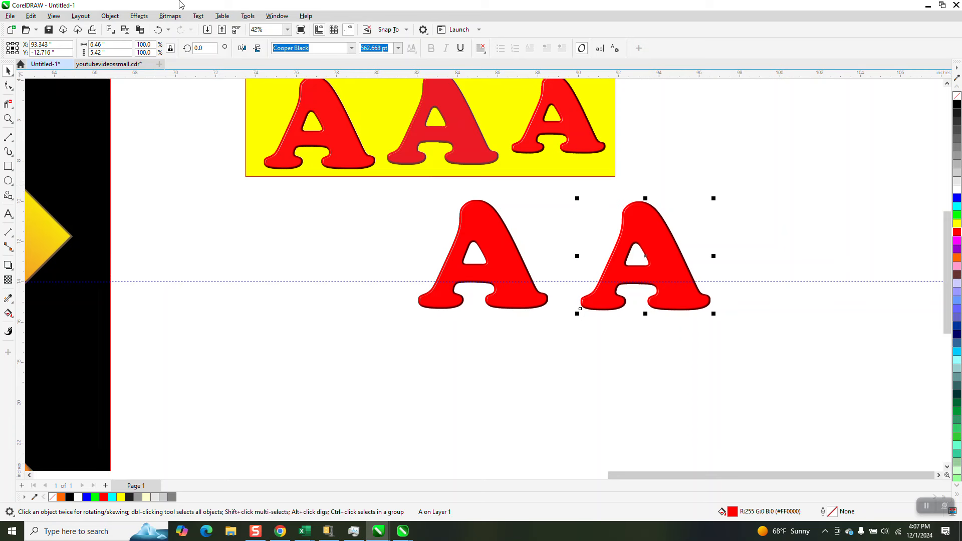
Undo the duplicate, the moves and the Plastic effect, restoring the single letter A below the rectangle with its flat red fill
{"action": "left_click", "coordinate": [159, 28]}
{"action": "left_click", "coordinate": [160, 29]}
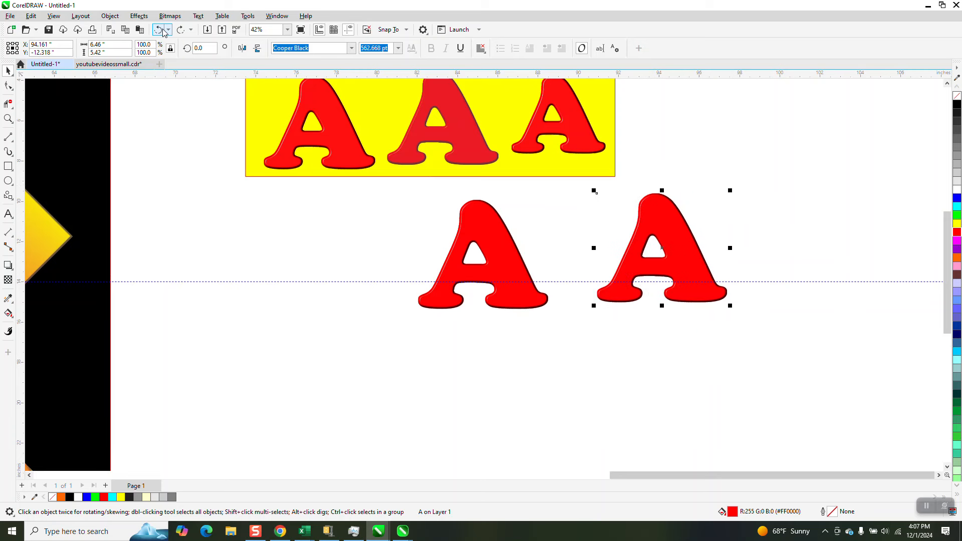
{"action": "left_click", "coordinate": [163, 30]}
{"action": "left_click", "coordinate": [164, 31]}
{"action": "left_click", "coordinate": [168, 33]}
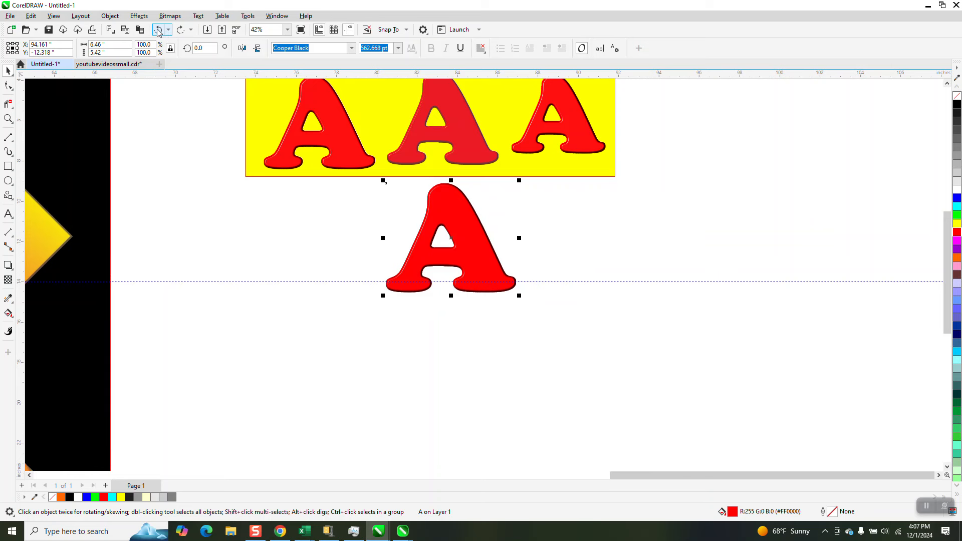
{"action": "left_click", "coordinate": [166, 30]}
{"action": "left_click", "coordinate": [165, 30]}
{"action": "left_click", "coordinate": [165, 30]}
{"action": "left_click", "coordinate": [161, 31]}
{"action": "left_click", "coordinate": [161, 30]}
{"action": "left_click", "coordinate": [161, 31]}
{"action": "left_click", "coordinate": [161, 30]}
{"action": "left_click", "coordinate": [161, 30]}
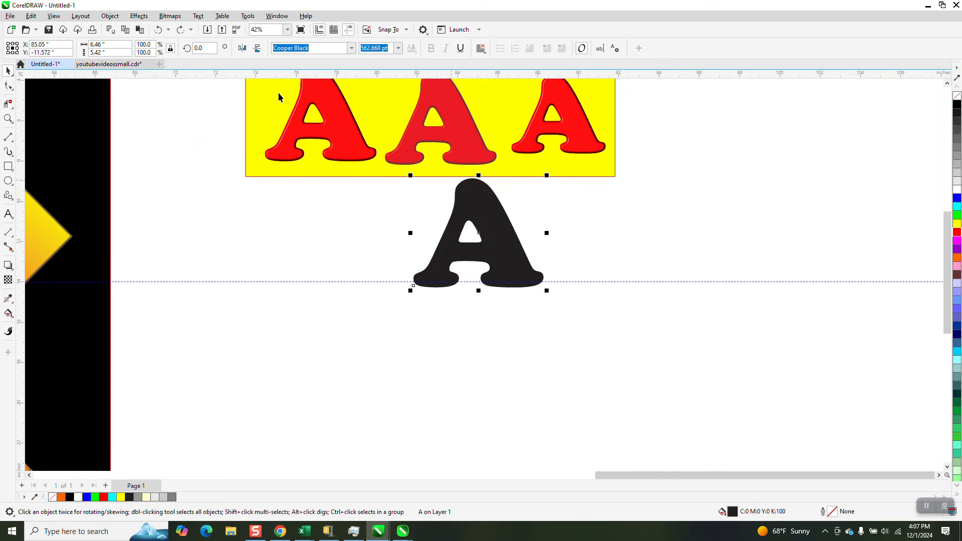
{"action": "left_click", "coordinate": [181, 30]}
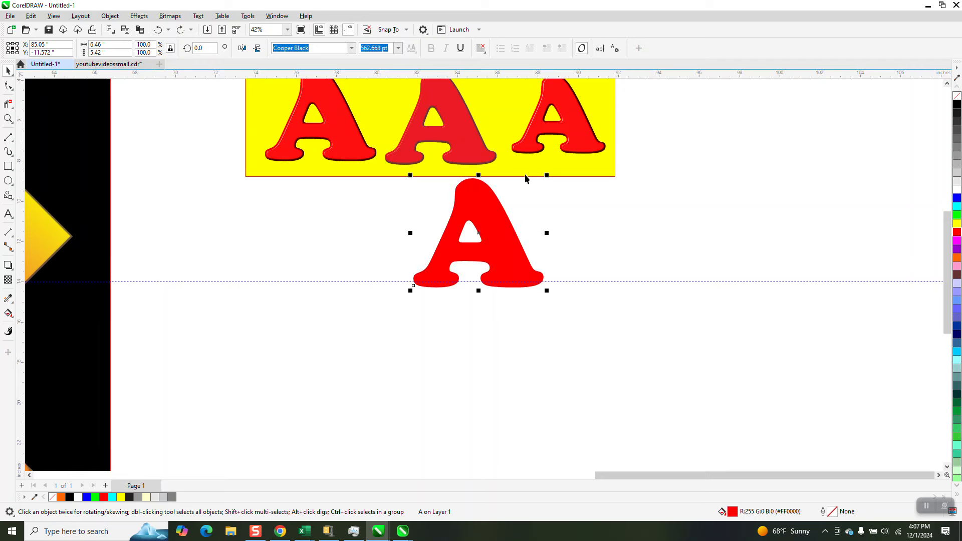
Place a plastic-textured copy of the letter A beside the flat red A, leaving a gap between them
{"action": "right_click", "coordinate": [605, 221]}
{"action": "left_click", "coordinate": [639, 297]}
{"action": "left_click_drag", "start_coordinate": [663, 238], "coordinate": [686, 225]}
{"action": "left_click", "coordinate": [719, 226]}
{"action": "left_click", "coordinate": [674, 239]}
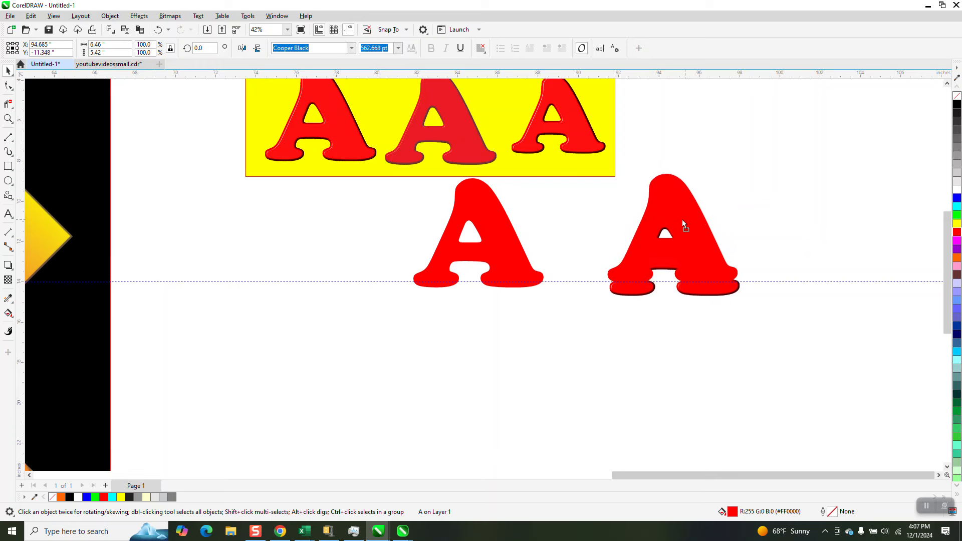
Convert the flat red A to a 300 dpi CMYK Color (32-bit) bitmap with anti-aliasing and a transparent background
{"action": "left_click", "coordinate": [495, 229]}
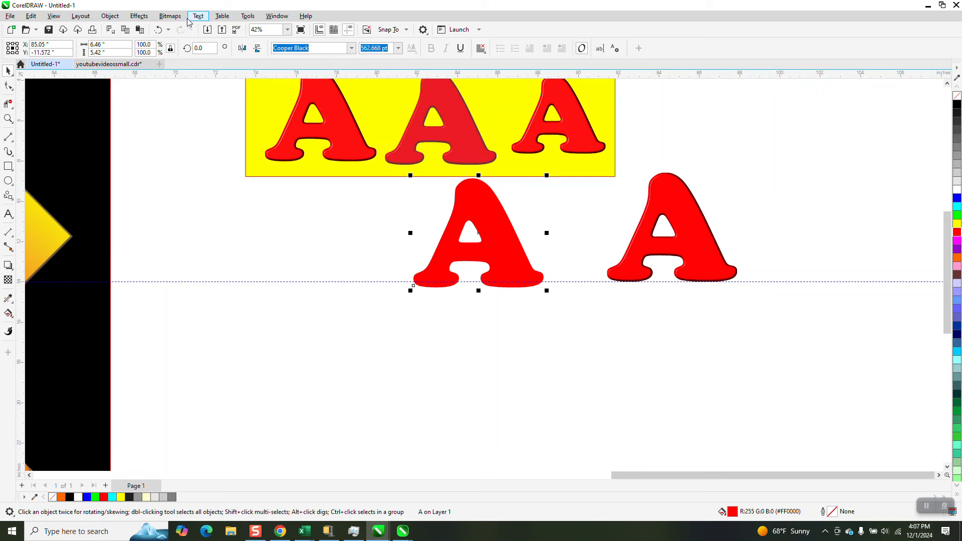
{"action": "left_click", "coordinate": [170, 15]}
{"action": "left_click", "coordinate": [183, 31]}
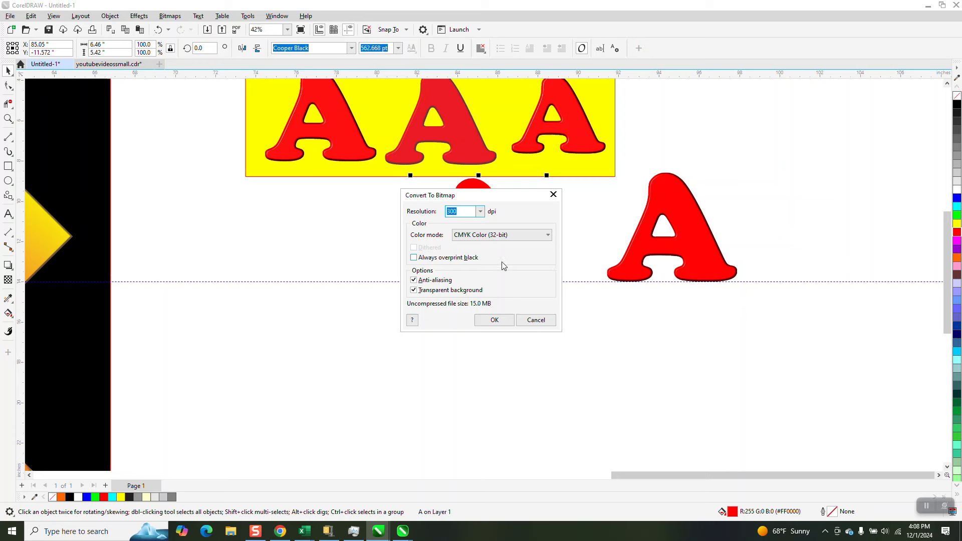
{"action": "left_click", "coordinate": [495, 321]}
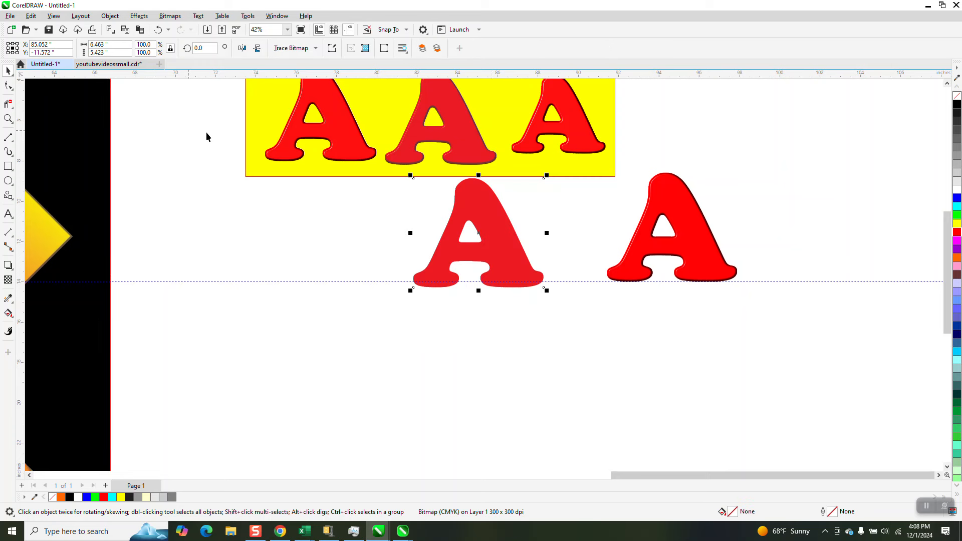
Apply the Plastic texture effect to the bitmap A with Highlight 88, Depth 100, Smoothness 100 and Light Direction 333°
{"action": "left_click", "coordinate": [139, 15]}
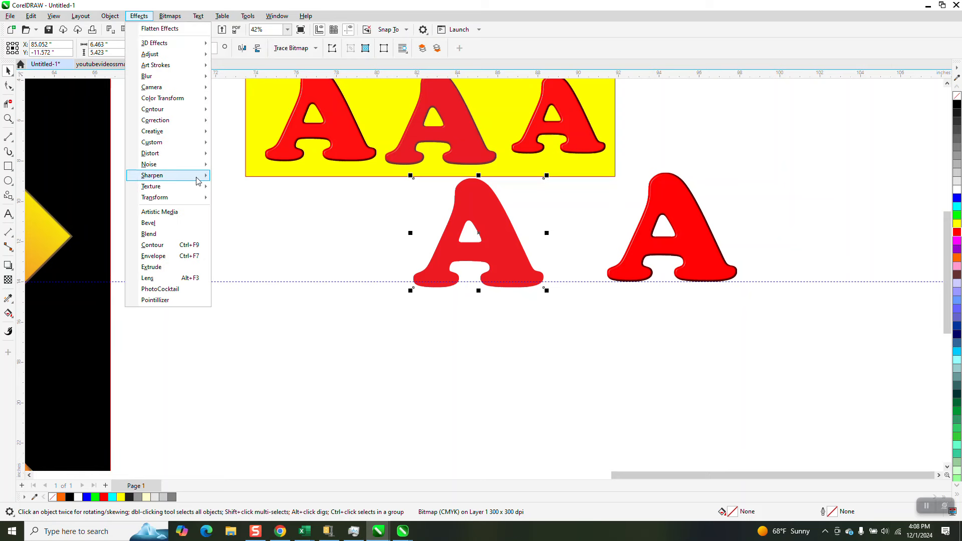
{"action": "mouse_move", "coordinate": [150, 187]}
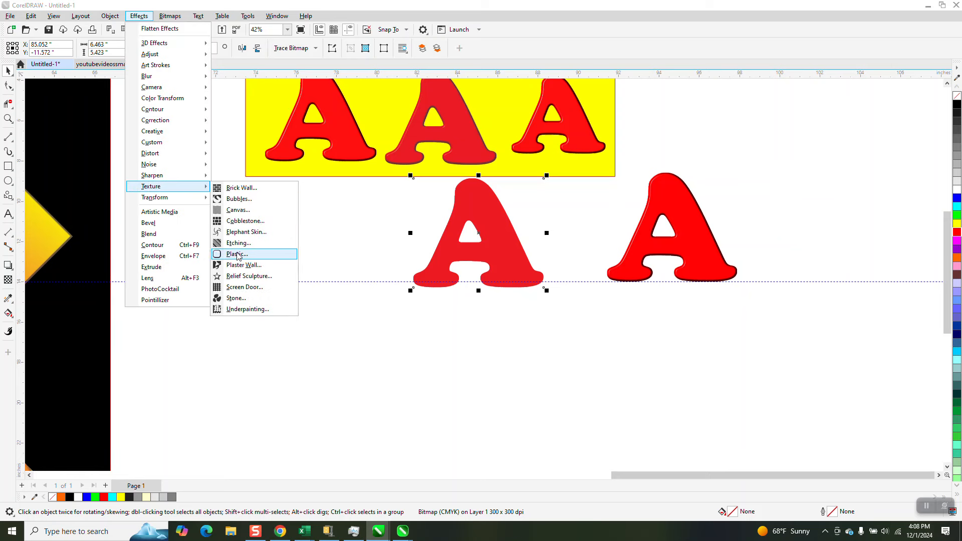
{"action": "left_click", "coordinate": [238, 254]}
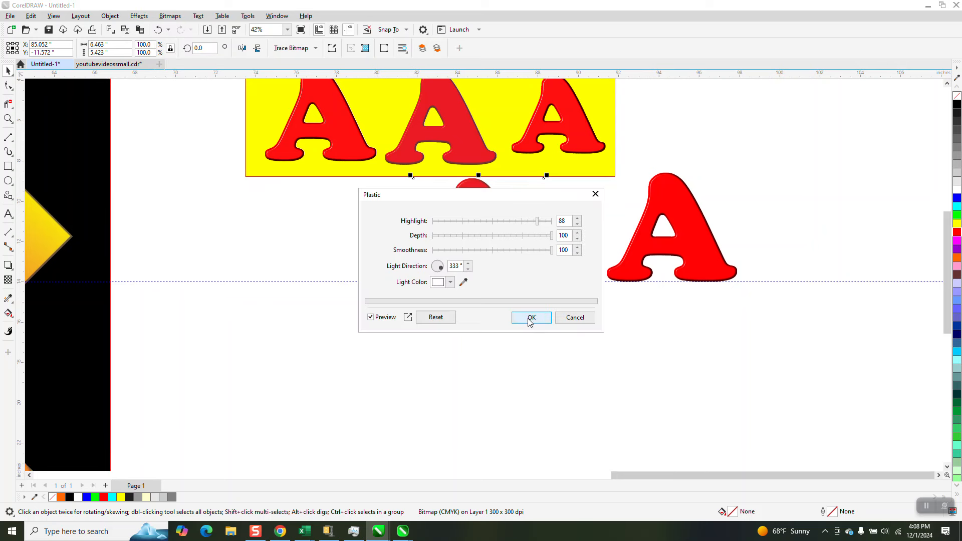
{"action": "left_click", "coordinate": [530, 317]}
Move the vector A right next to the bitmap A and compare the edge shading of the two letters up close
{"action": "left_click_drag", "start_coordinate": [644, 249], "coordinate": [589, 255]}
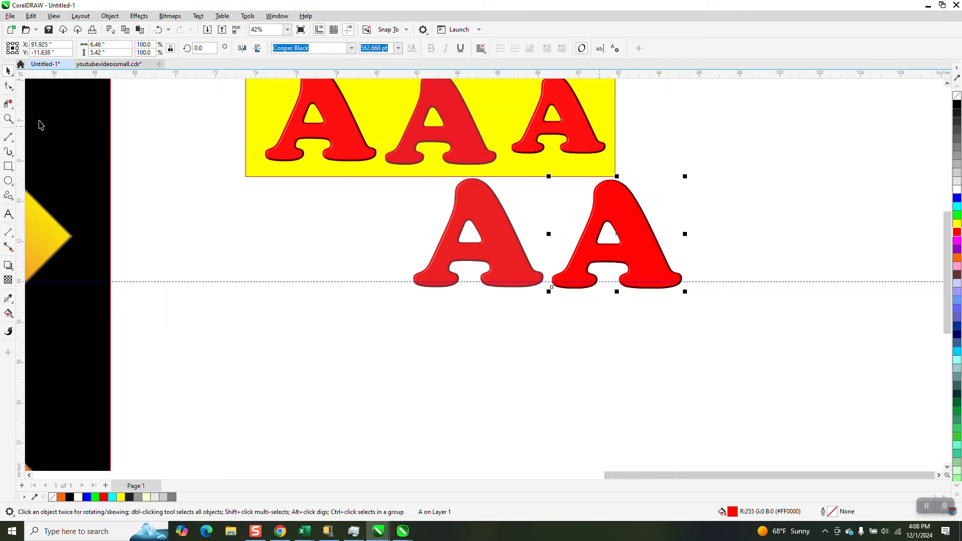
{"action": "left_click", "coordinate": [8, 118]}
{"action": "left_click_drag", "start_coordinate": [414, 192], "coordinate": [514, 274]}
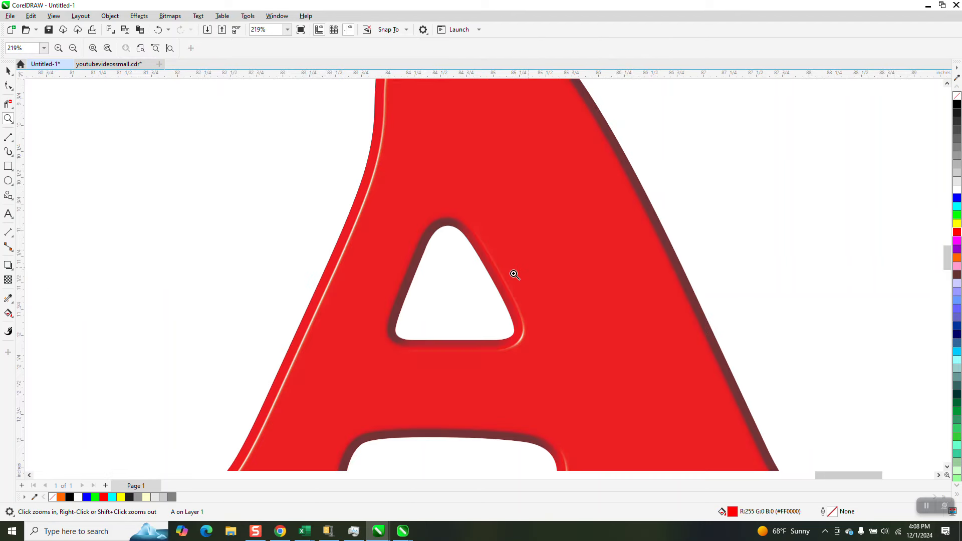
{"action": "scroll", "coordinate": [413, 267], "scroll_direction": "down", "scroll_amount": 1}
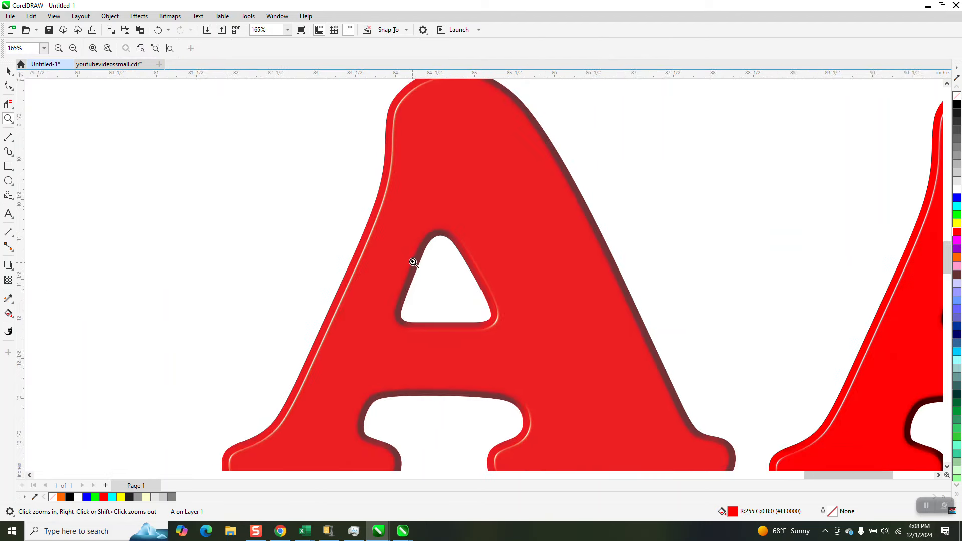
{"action": "scroll", "coordinate": [414, 262], "scroll_direction": "down", "scroll_amount": 2}
{"action": "scroll", "coordinate": [499, 281], "scroll_direction": "down", "scroll_amount": 2}
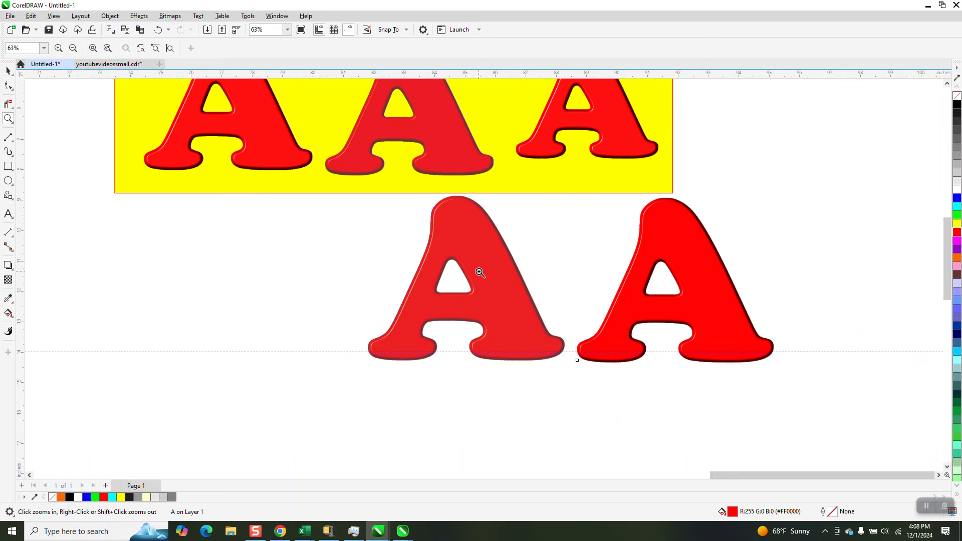
Activate the Color Eyedropper tool to check the colors of the two plastic-textured letters
{"action": "left_click", "coordinate": [13, 318]}
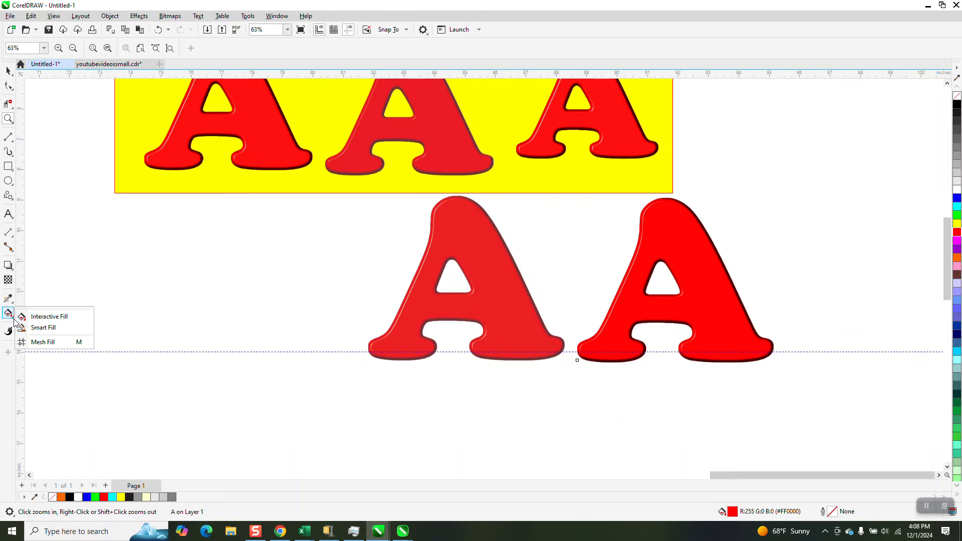
{"action": "left_click", "coordinate": [7, 303]}
{"action": "left_click", "coordinate": [53, 303]}
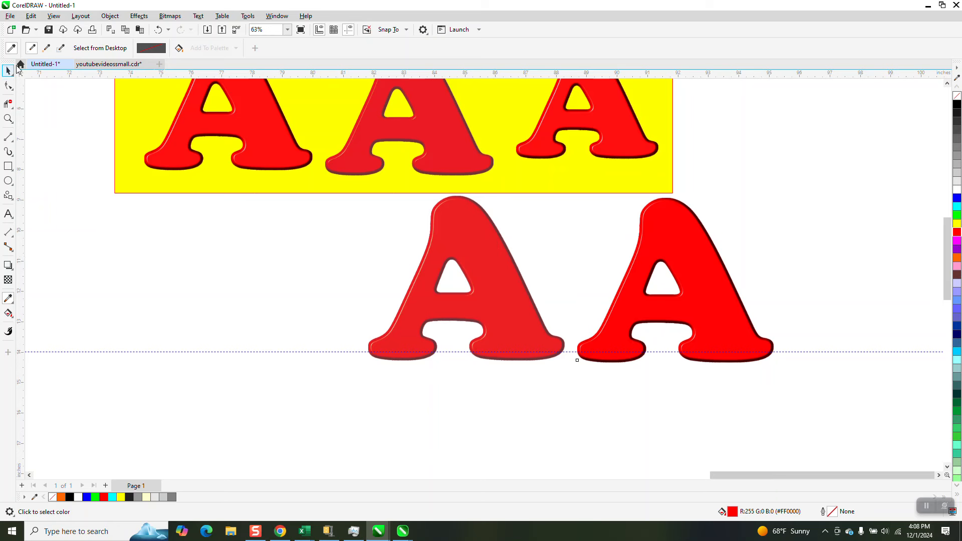
Undo the recent letter moves, the Plastic effect and the CMYK bitmap conversion to return to the flat vector A
{"action": "left_click", "coordinate": [159, 31]}
{"action": "left_click", "coordinate": [159, 31]}
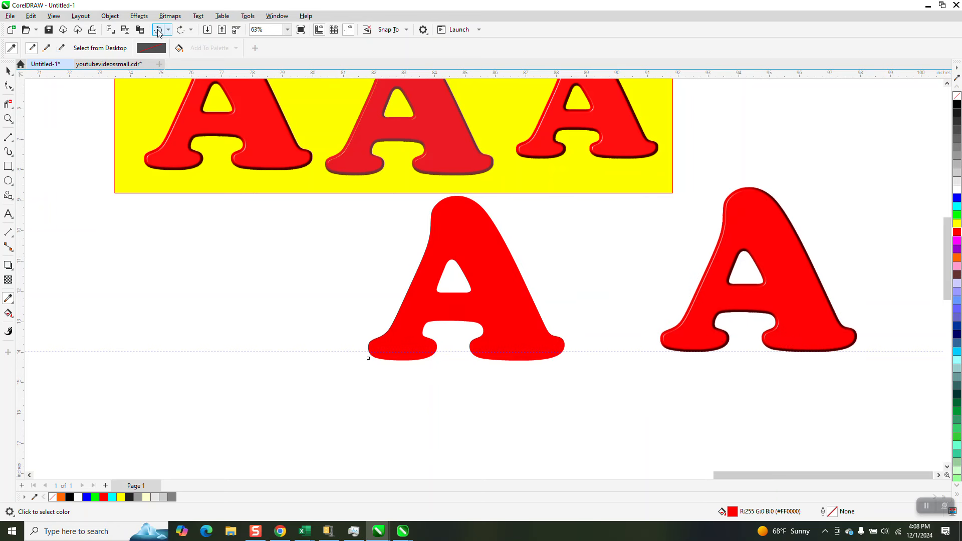
{"action": "left_click", "coordinate": [8, 72]}
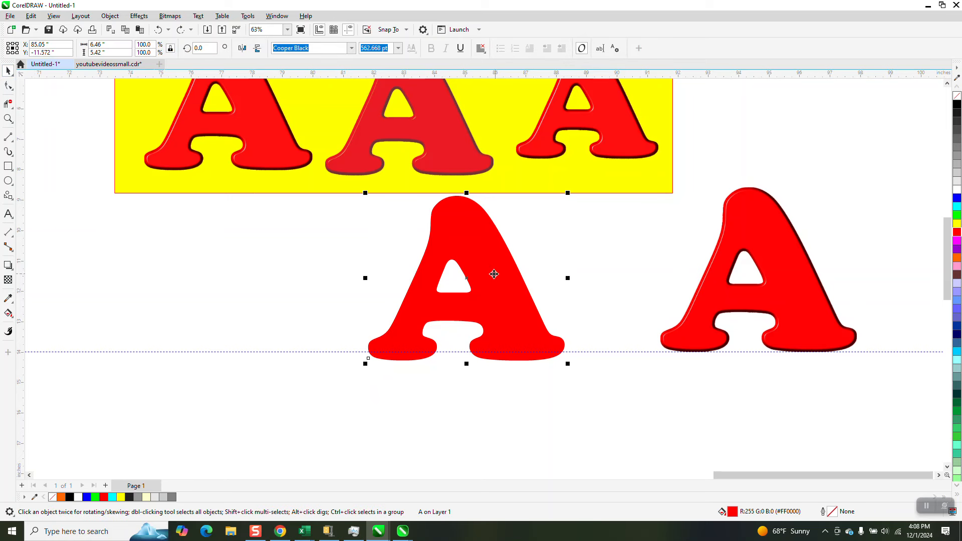
{"action": "left_click", "coordinate": [157, 30]}
{"action": "left_click", "coordinate": [157, 29]}
{"action": "left_click", "coordinate": [157, 32]}
{"action": "left_click", "coordinate": [469, 249]}
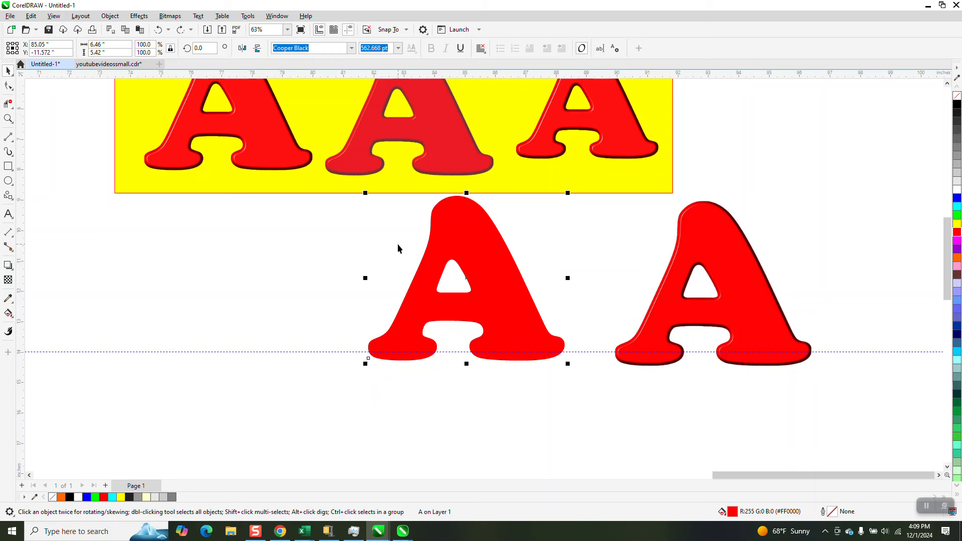
Move the flat A away from the textured A and convert it to a 300 dpi RGB Color (24-bit) bitmap with anti-aliasing and a transparent background
{"action": "left_click_drag", "start_coordinate": [472, 252], "coordinate": [359, 256]}
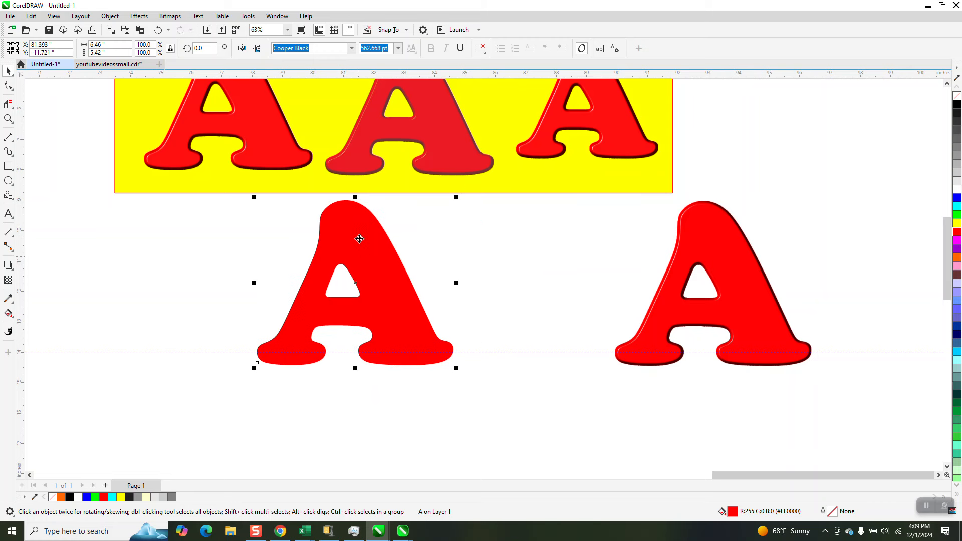
{"action": "left_click", "coordinate": [173, 20]}
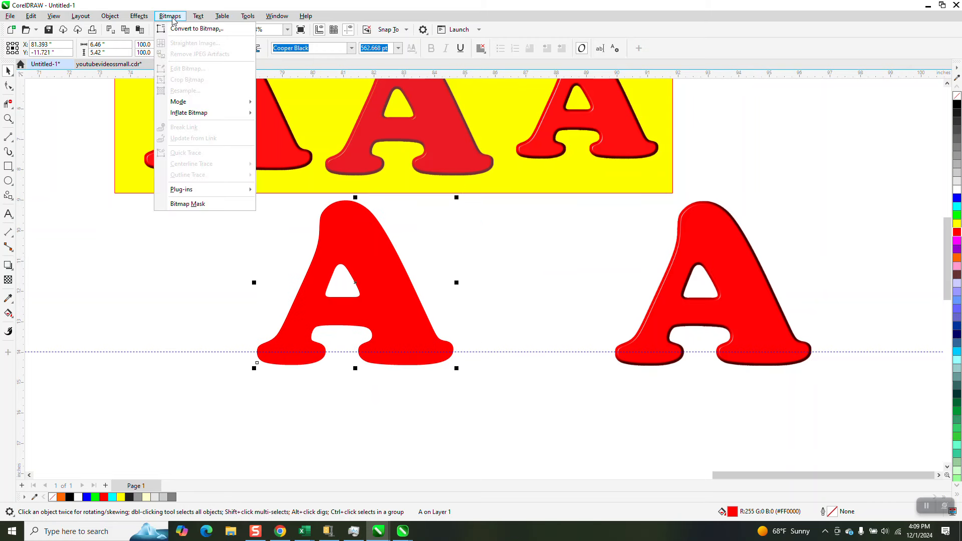
{"action": "left_click", "coordinate": [182, 30]}
{"action": "left_click", "coordinate": [546, 233]}
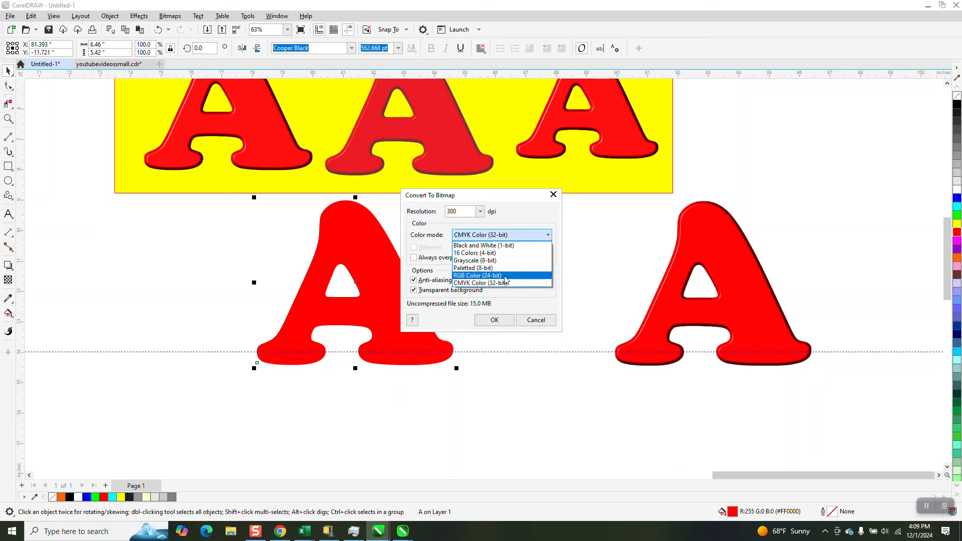
{"action": "left_click", "coordinate": [504, 276]}
{"action": "left_click", "coordinate": [501, 322]}
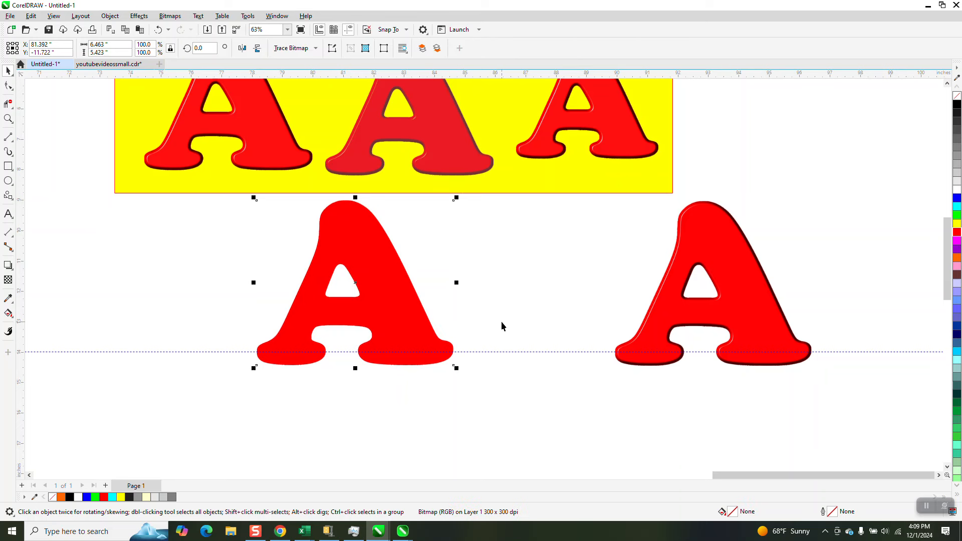
Apply the Plastic texture effect to the RGB bitmap A with Highlight 88, Depth 100, Smoothness 100 and Light Direction 333°
{"action": "left_click", "coordinate": [139, 17]}
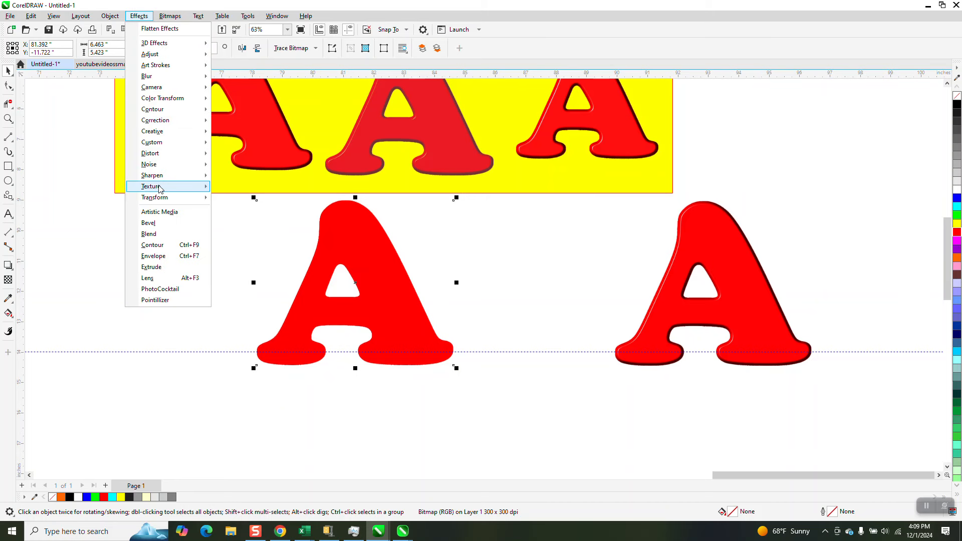
{"action": "mouse_move", "coordinate": [157, 188]}
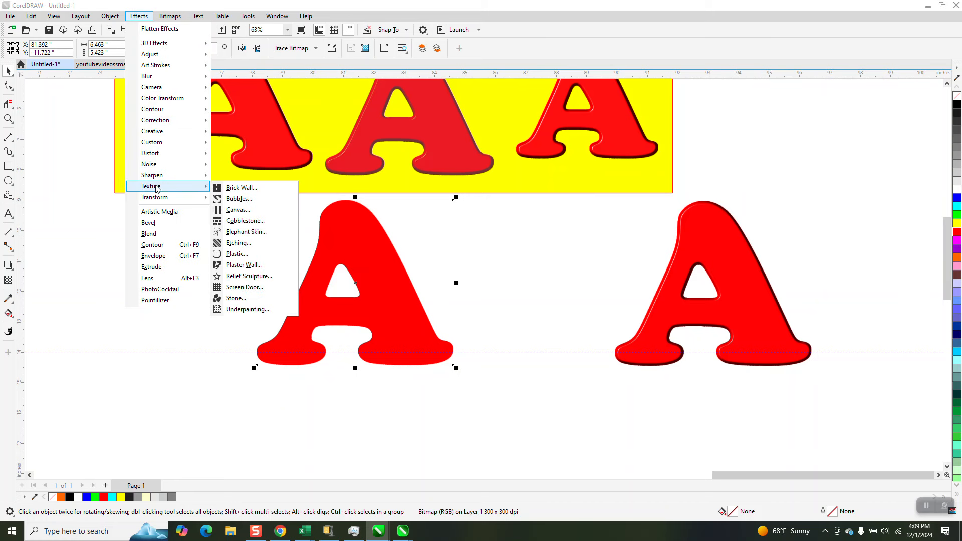
{"action": "left_click", "coordinate": [243, 254]}
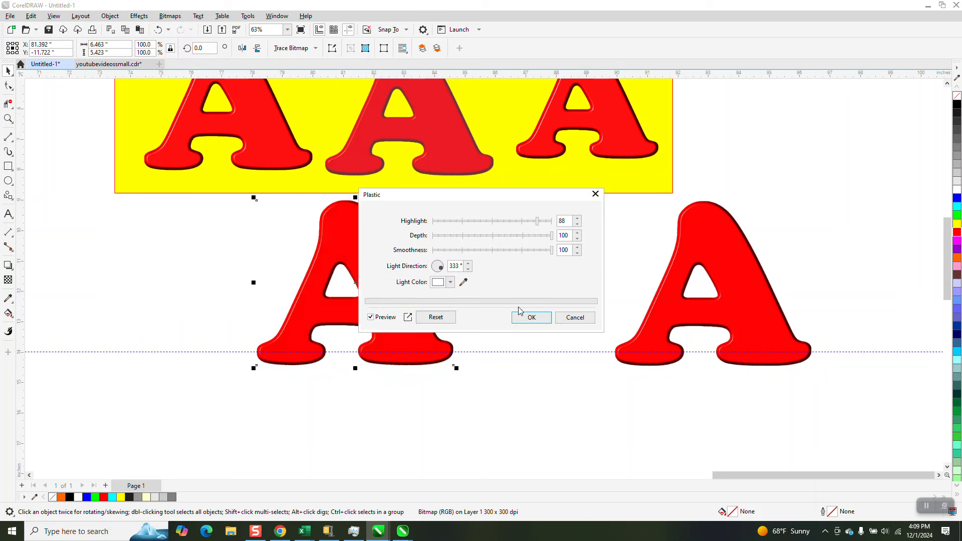
{"action": "left_click", "coordinate": [527, 317]}
Move the vector A so it partly overlaps the RGB bitmap A and compare their color and edge shading up close
{"action": "left_click_drag", "start_coordinate": [726, 285], "coordinate": [494, 301]}
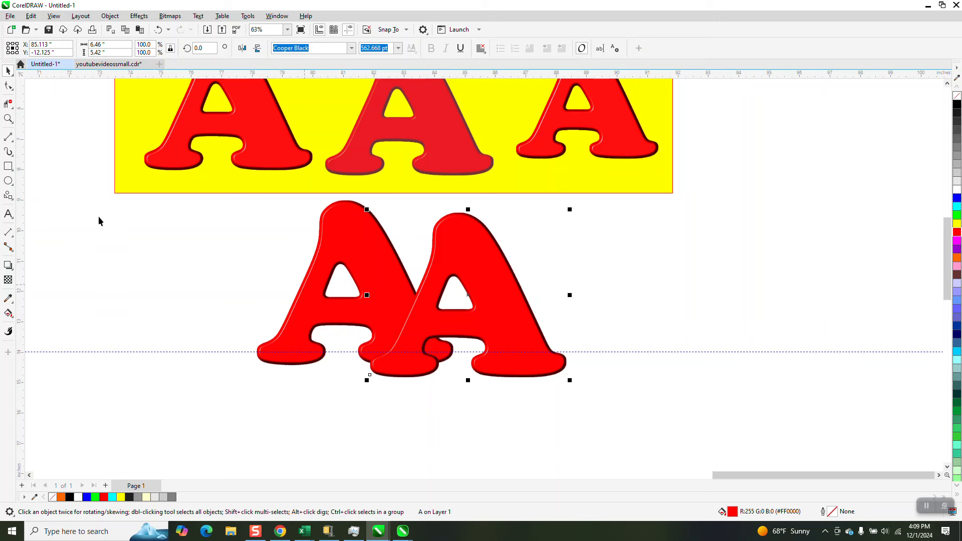
{"action": "left_click", "coordinate": [9, 119]}
{"action": "left_click_drag", "start_coordinate": [366, 237], "coordinate": [556, 340]}
{"action": "scroll", "coordinate": [554, 335], "scroll_direction": "down", "scroll_amount": 1}
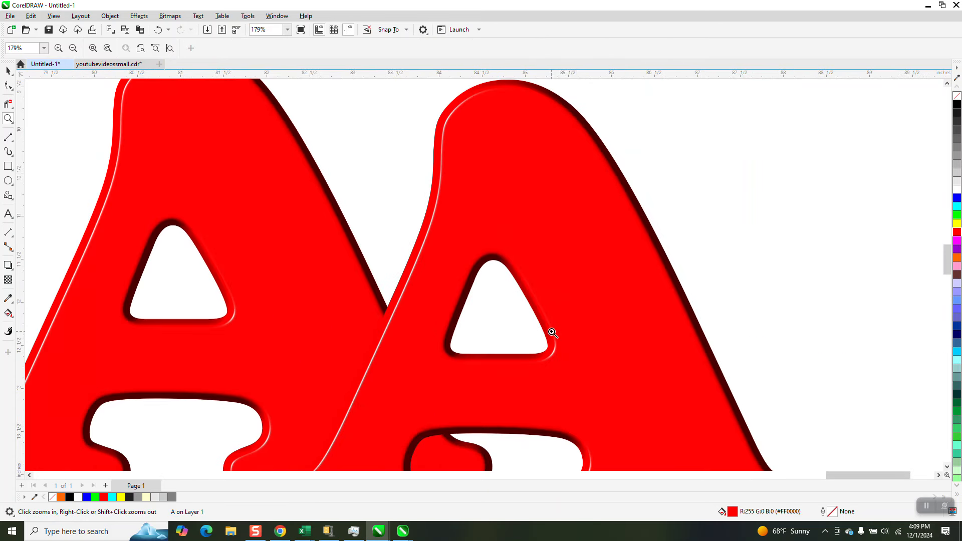
{"action": "scroll", "coordinate": [551, 333], "scroll_direction": "down", "scroll_amount": 3}
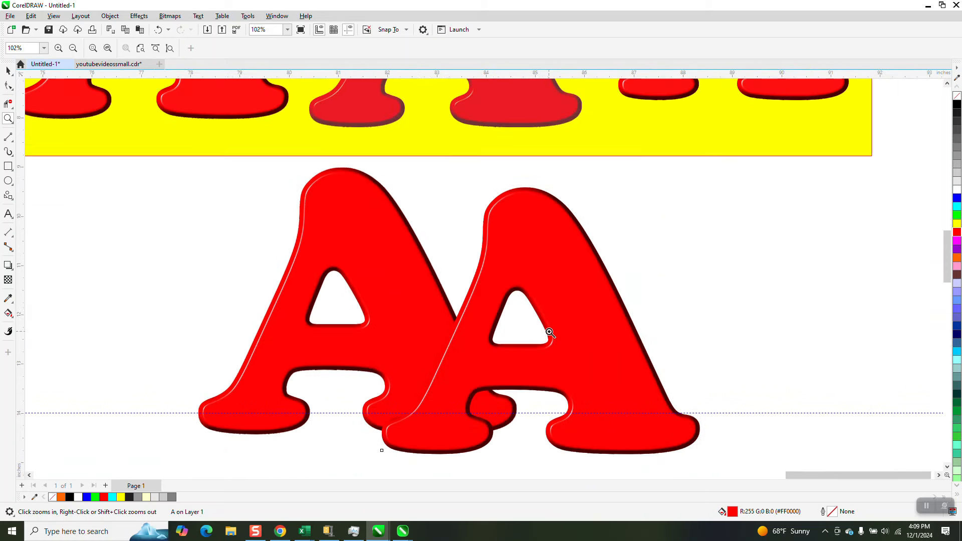
Move the vector A off the bitmap A so both letters stand side by side at the same height
{"action": "left_click", "coordinate": [9, 70]}
{"action": "left_click", "coordinate": [553, 248]}
{"action": "left_click_drag", "start_coordinate": [566, 267], "coordinate": [712, 268]}
{"action": "left_click_drag", "start_coordinate": [702, 258], "coordinate": [704, 246]}
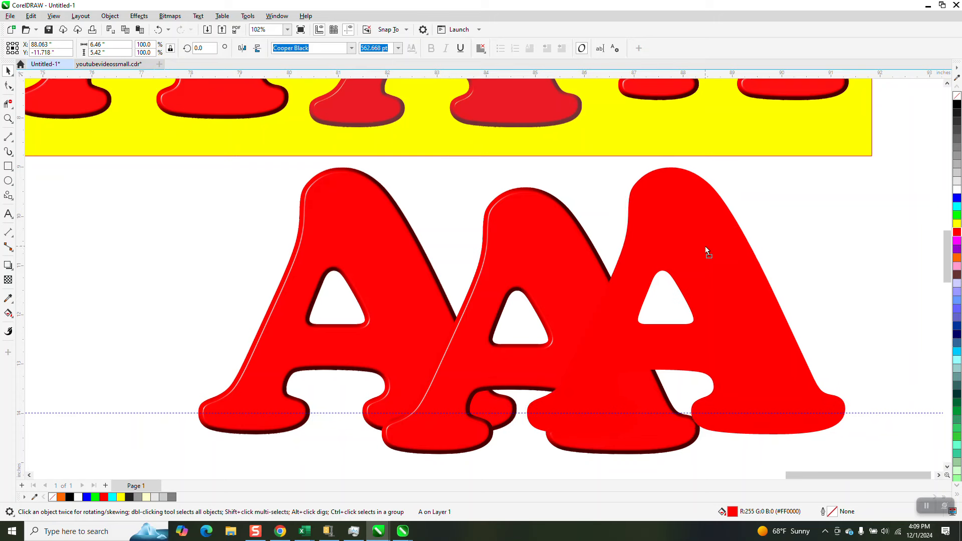
{"action": "scroll", "coordinate": [523, 300], "scroll_direction": "down", "scroll_amount": 1}
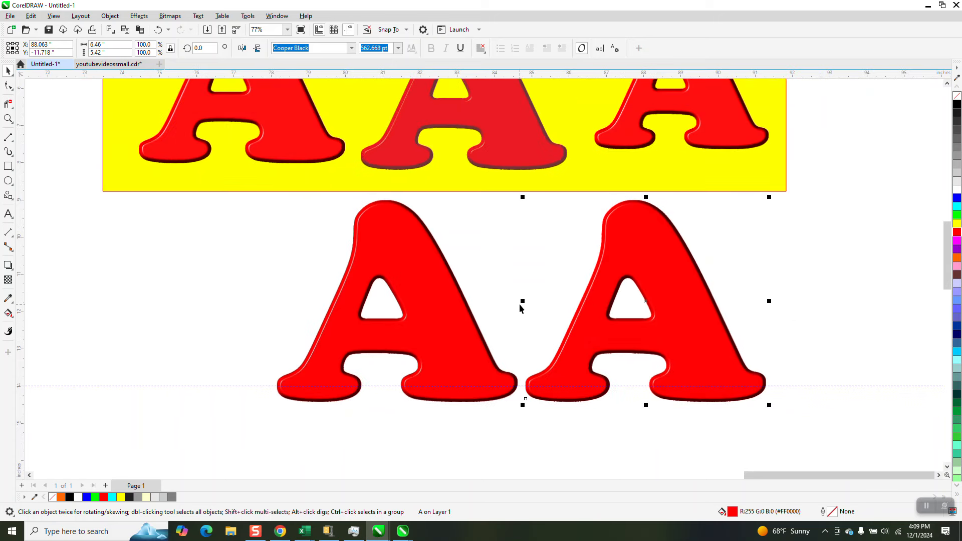
{"action": "scroll", "coordinate": [523, 300], "scroll_direction": "down", "scroll_amount": 1}
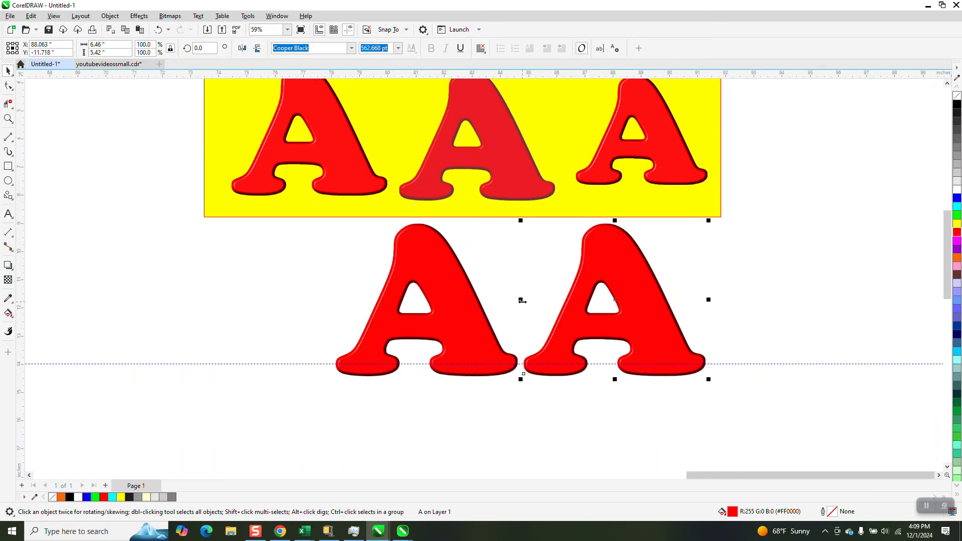
{"action": "left_click", "coordinate": [521, 288]}
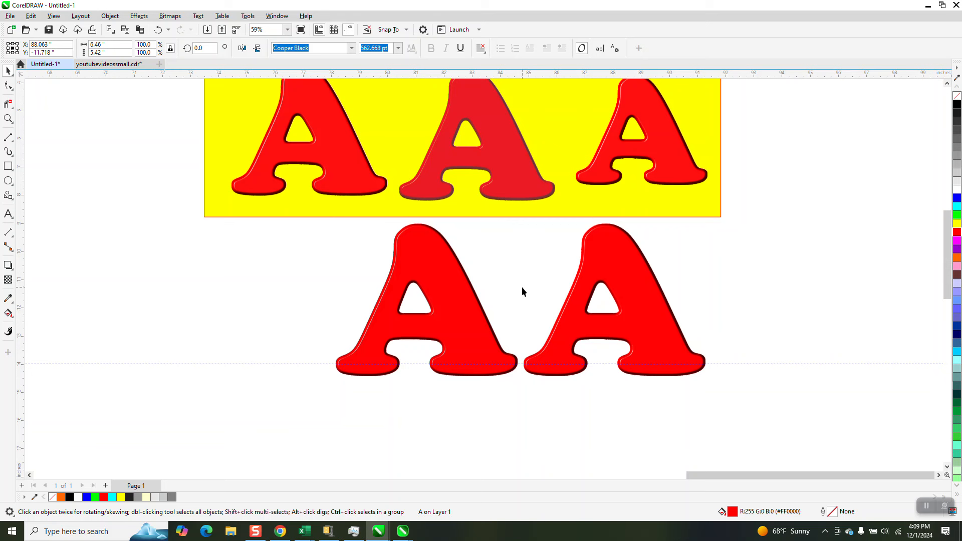